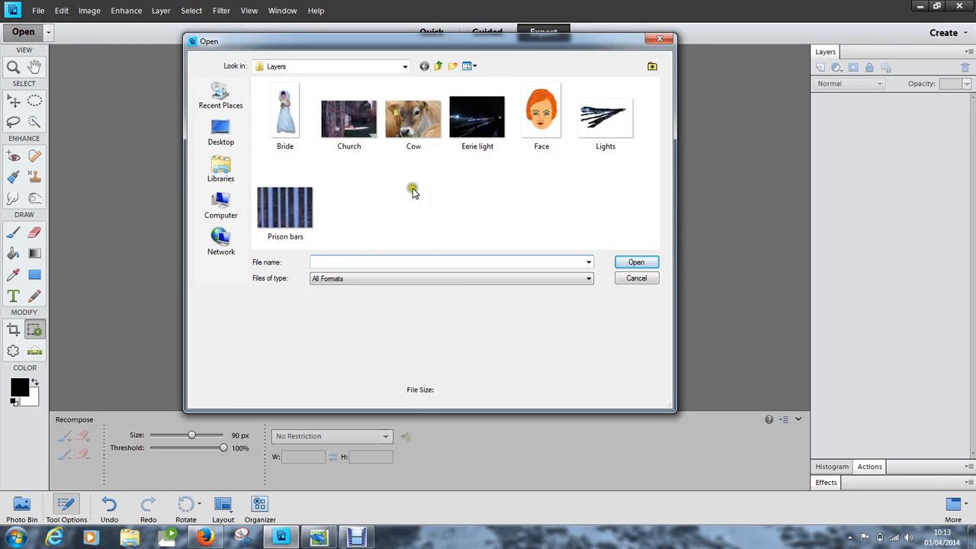
- Open the Head image from the Selections folder and dock its floating window as a tab in the workspace
left_click(439, 68)
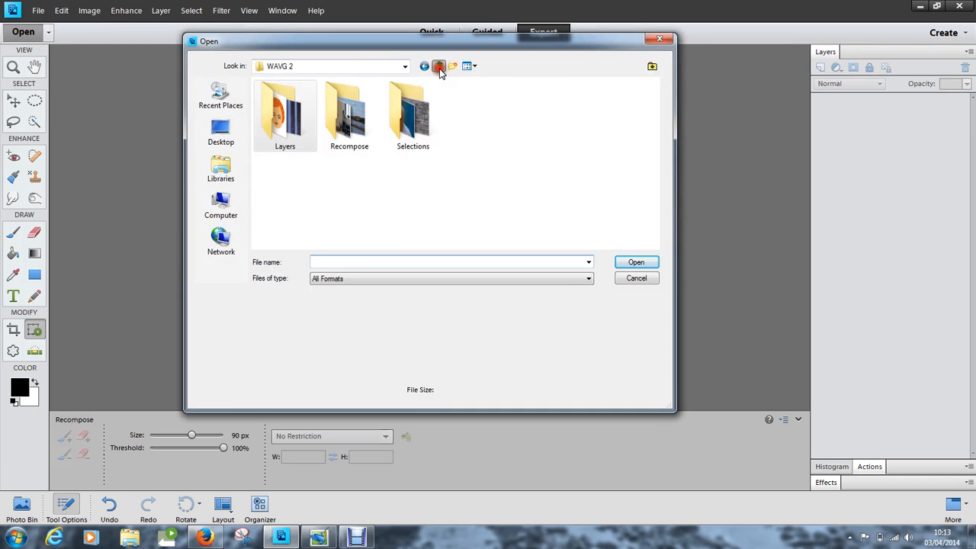
double_click(410, 116)
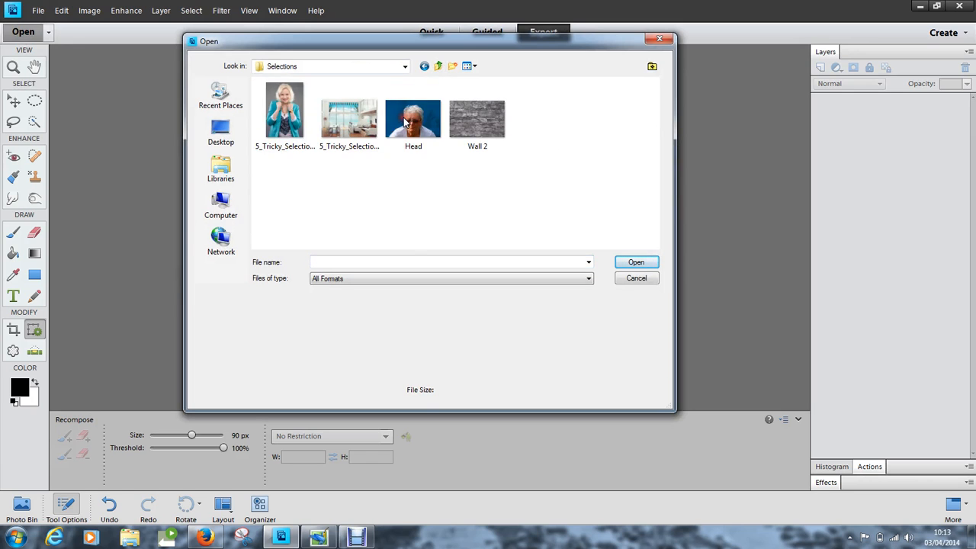
left_click(426, 118)
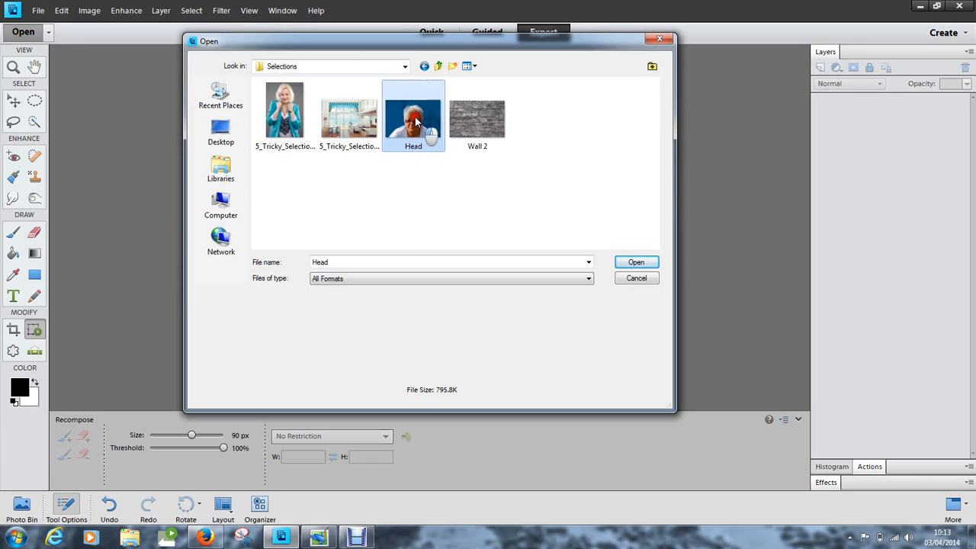
left_click(635, 263)
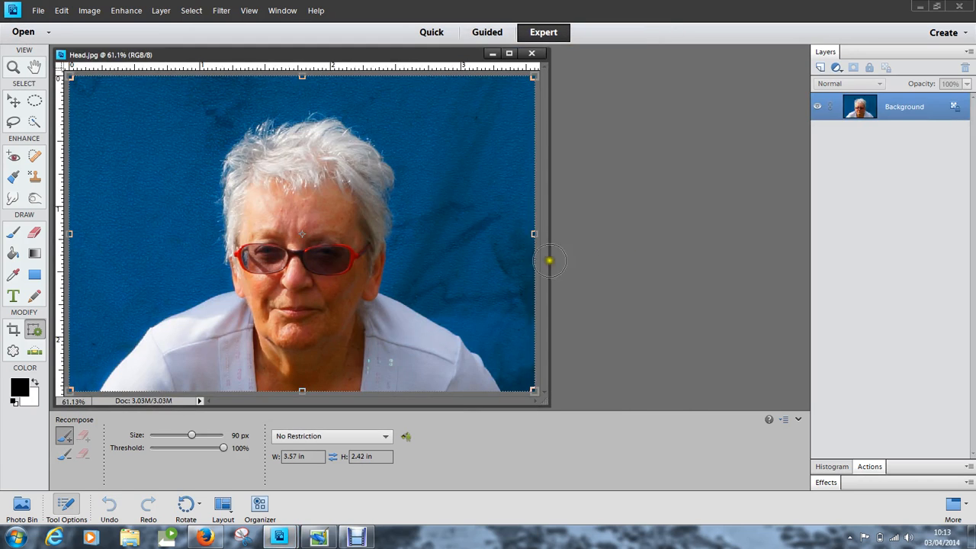
left_click_drag(292, 59, 350, 45)
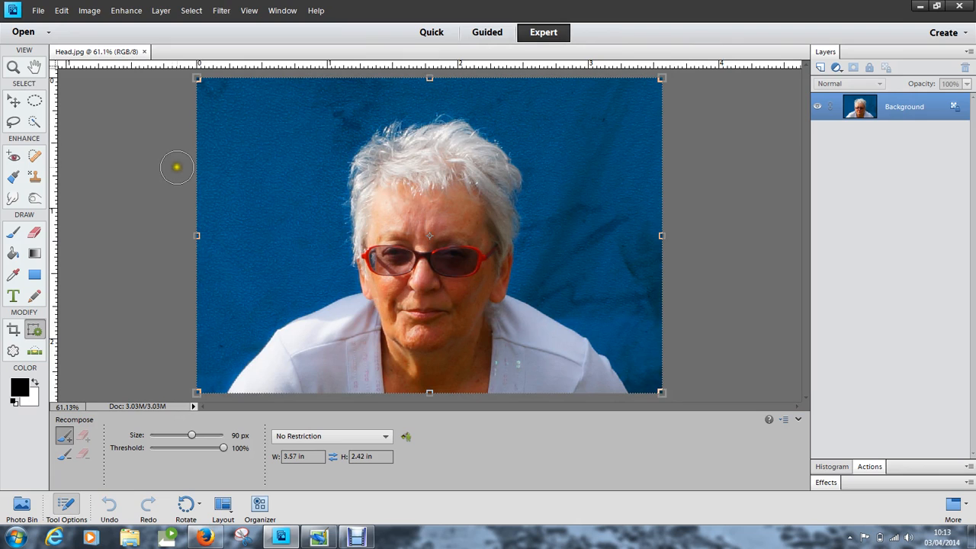
- Select the woman's head and shoulders against the blue backdrop with the Quick Selection tool
left_click(33, 124)
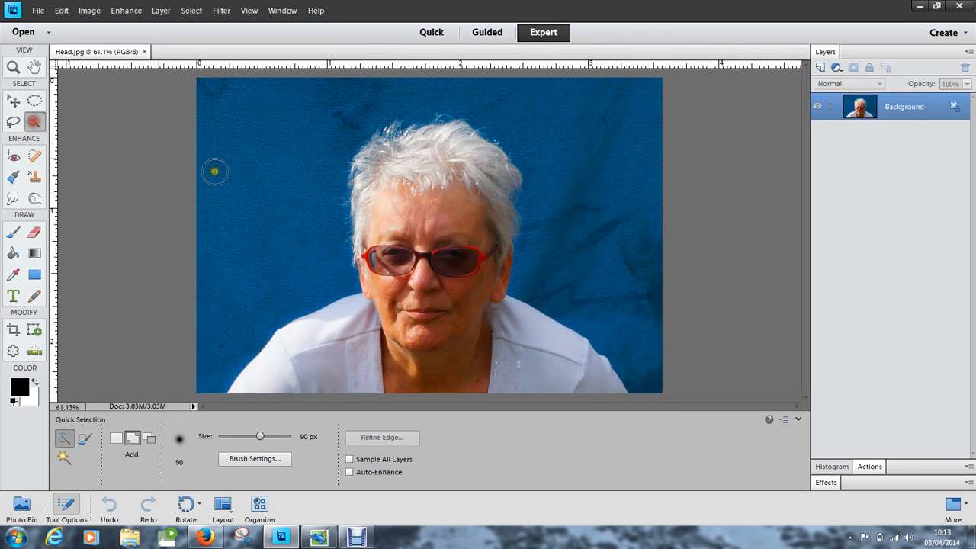
mouse_move(402, 165)
left_mouse_down()
mouse_move(423, 199)
mouse_move(448, 379)
mouse_move(479, 373)
mouse_move(537, 394)
mouse_move(307, 380)
left_mouse_up()
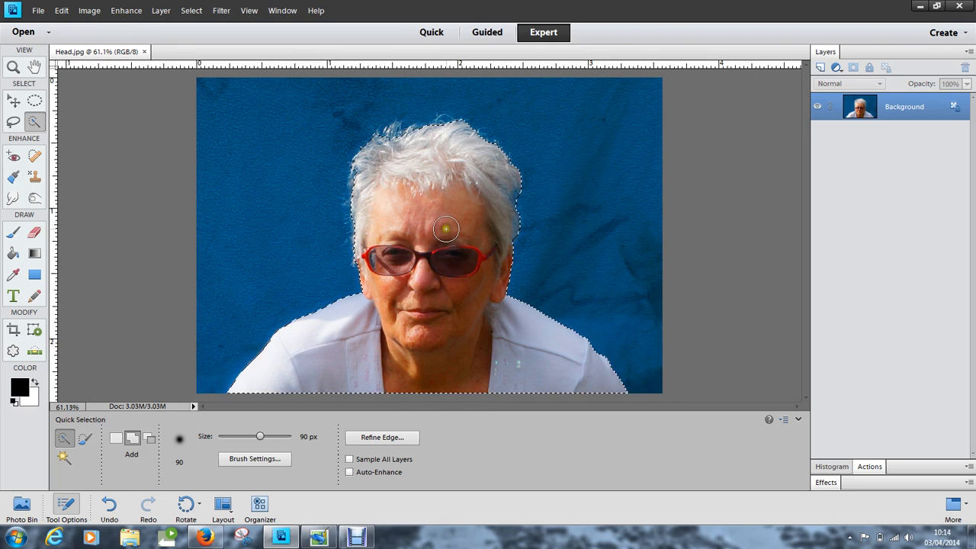
- Refine the selection's edge with Smart Radius enabled and a radius of 54.5 px
left_click(377, 437)
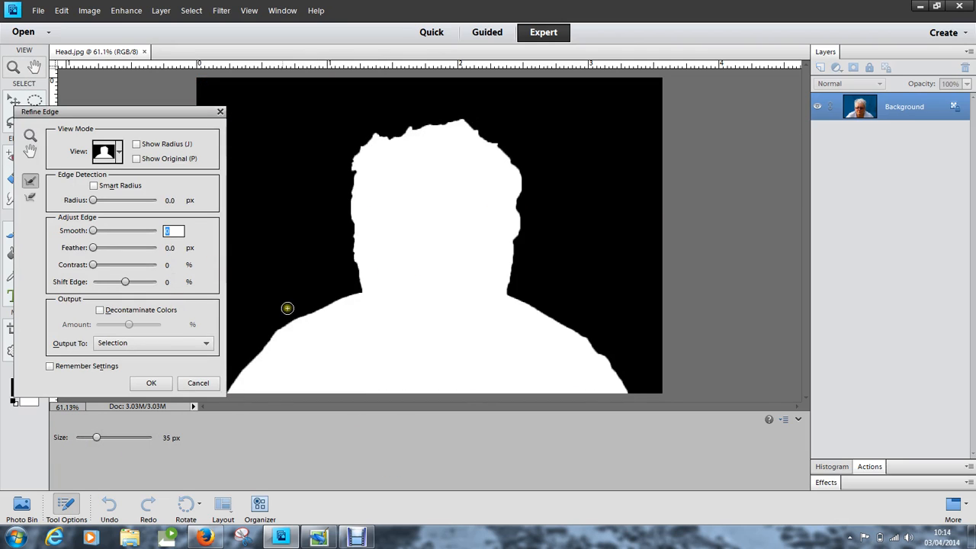
left_click(95, 187)
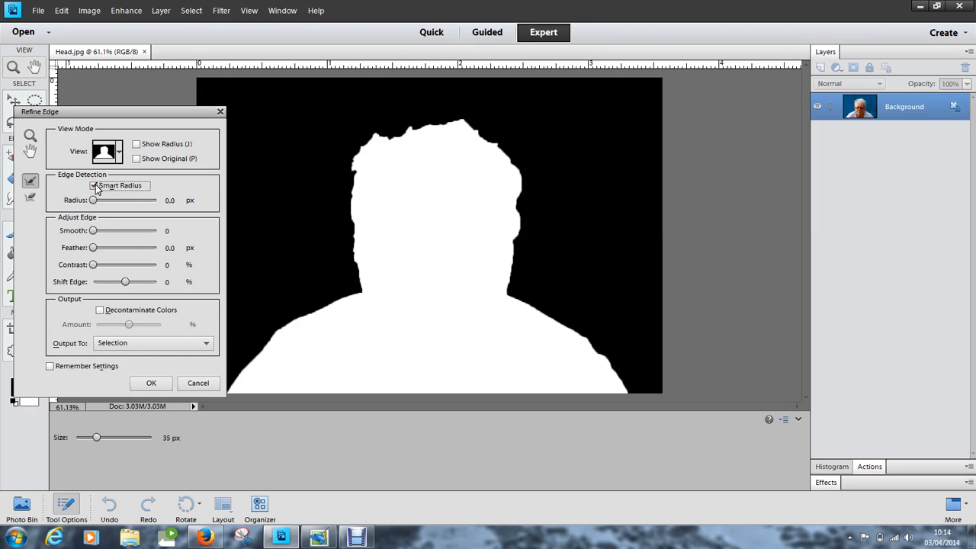
left_click_drag(93, 199, 170, 207)
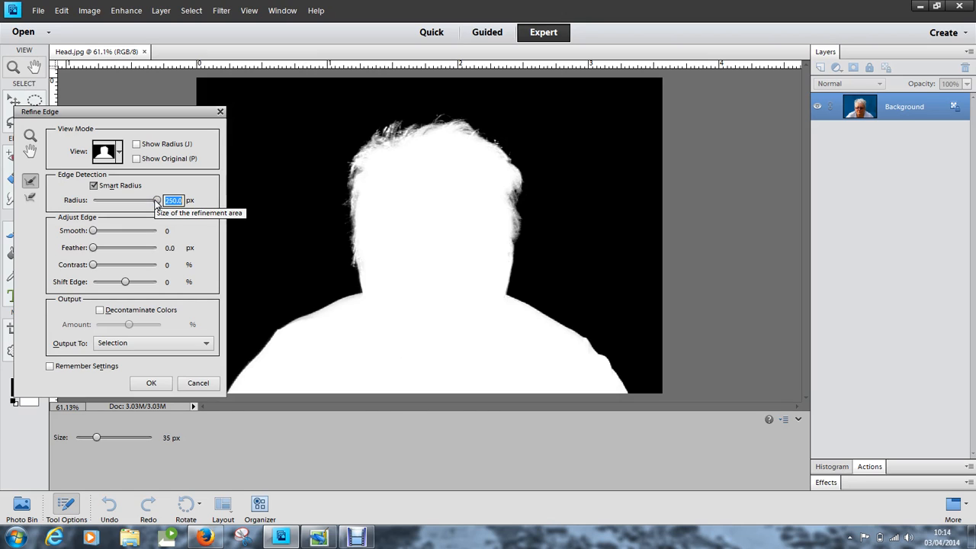
left_click_drag(156, 202, 128, 213)
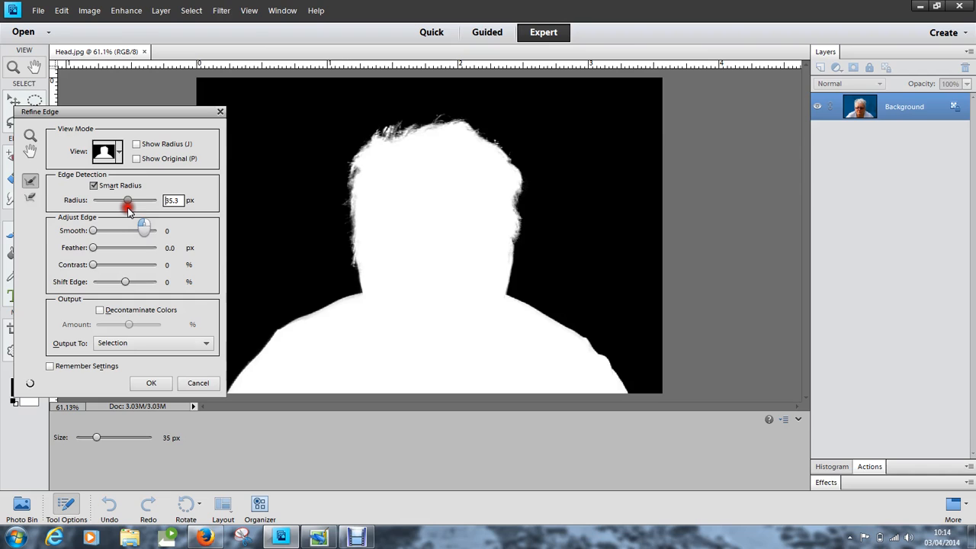
mouse_move(129, 210)
left_mouse_down()
mouse_move(145, 210)
mouse_move(133, 206)
left_mouse_up()
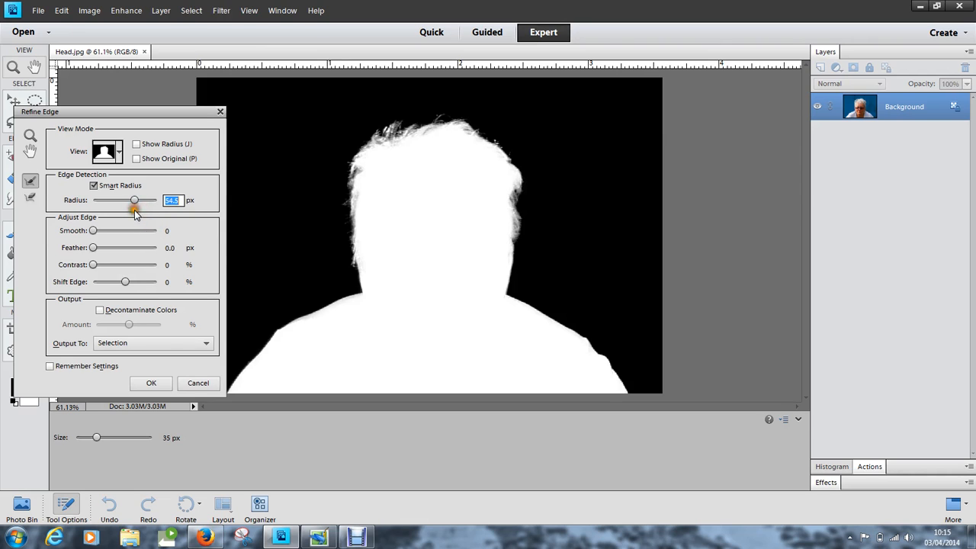
- Switch the refinement preview to Overlay and brush along the hair outline to refine its edges
left_click(120, 153)
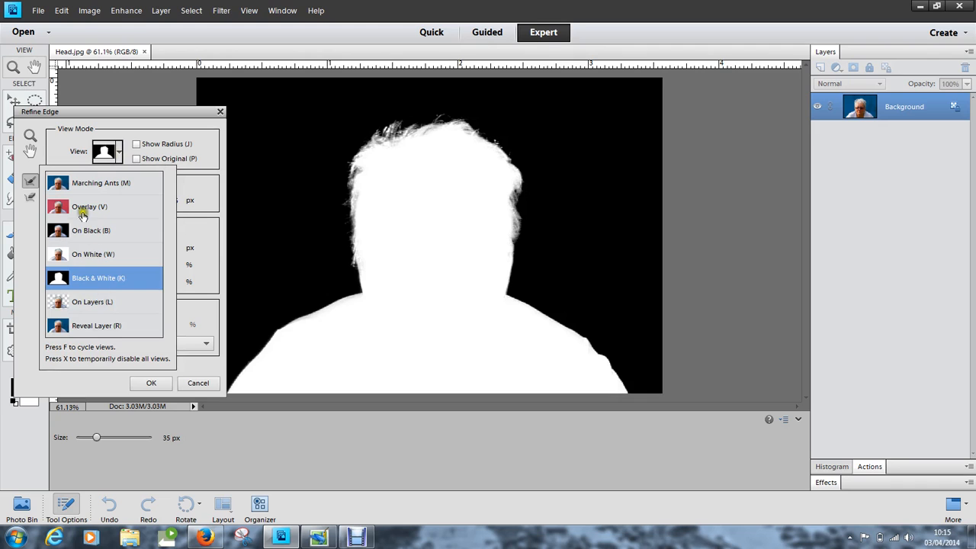
left_click(60, 210)
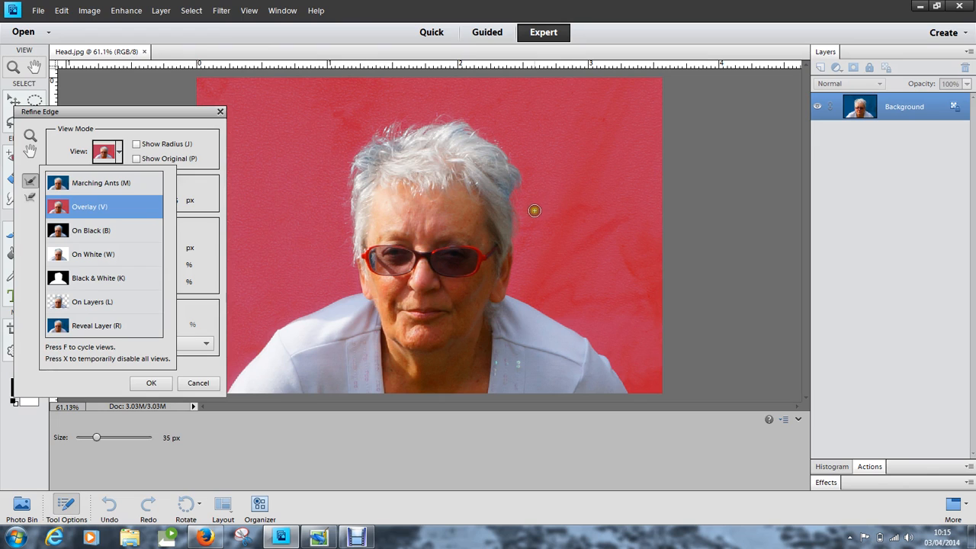
left_click(512, 197)
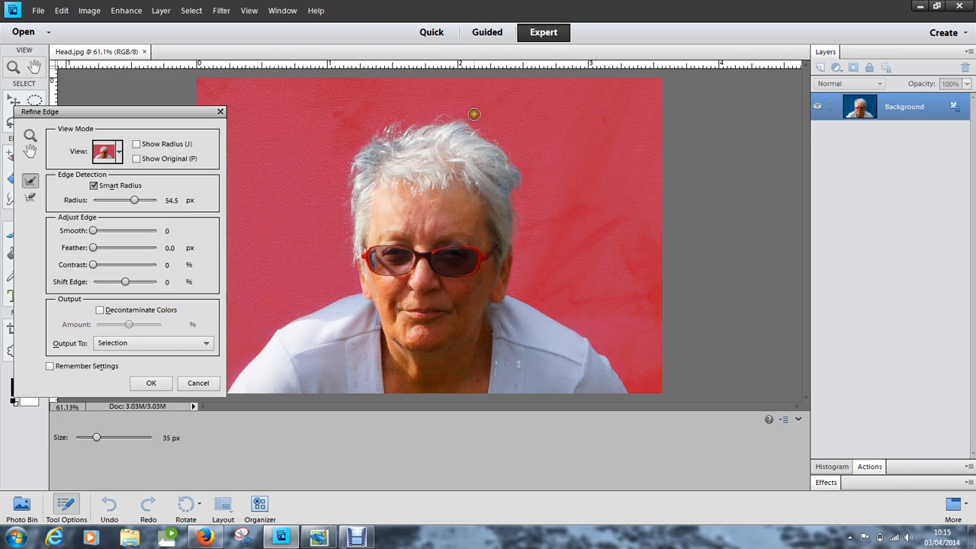
mouse_move(401, 131)
left_mouse_down()
mouse_move(360, 151)
mouse_move(346, 197)
mouse_move(358, 276)
left_mouse_up()
- Decontaminate the colours by 77% and output the refined selection to a new layer with layer mask
left_click(99, 311)
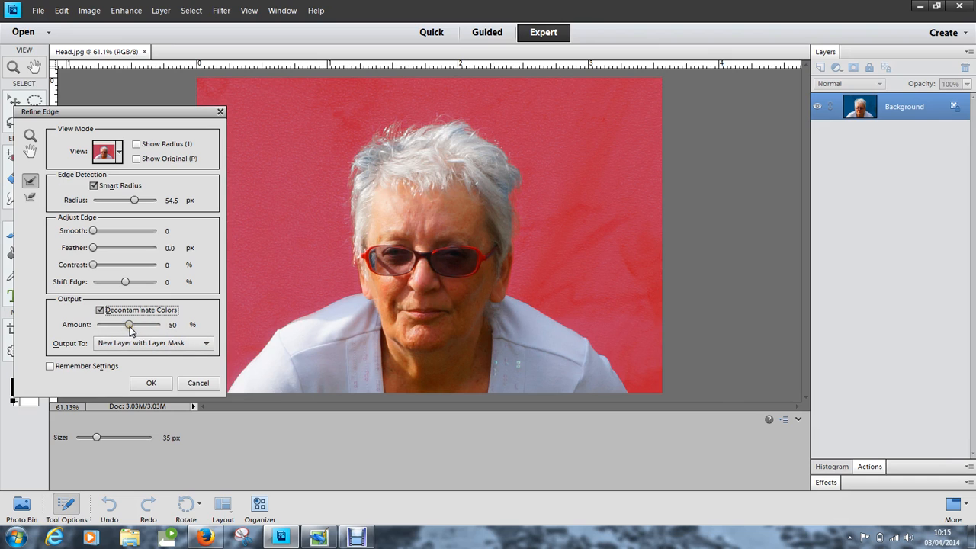
left_click_drag(129, 329, 148, 334)
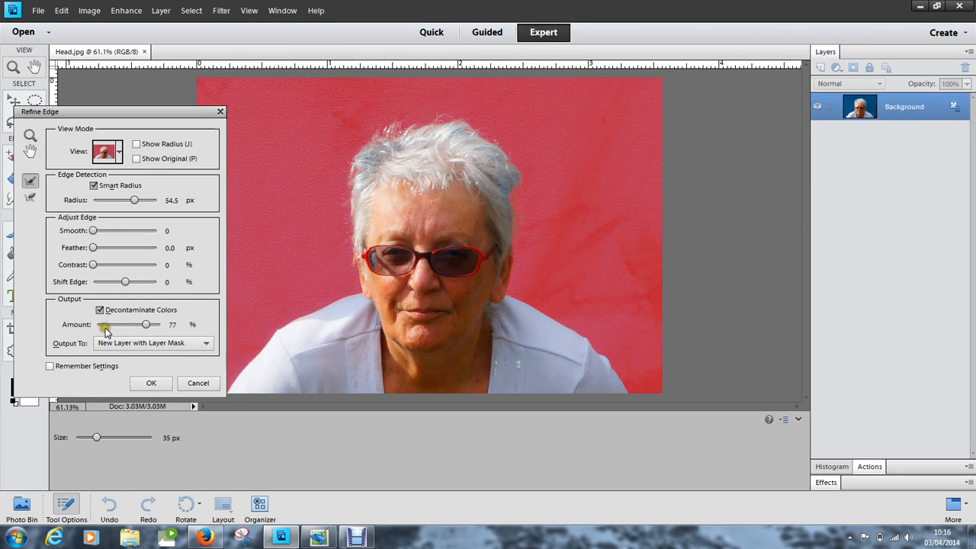
left_click(207, 344)
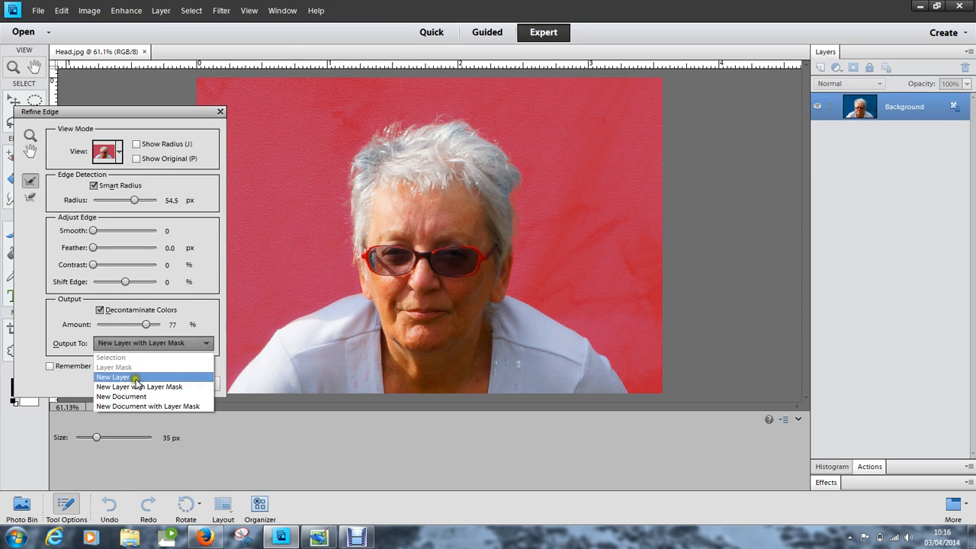
left_click(145, 344)
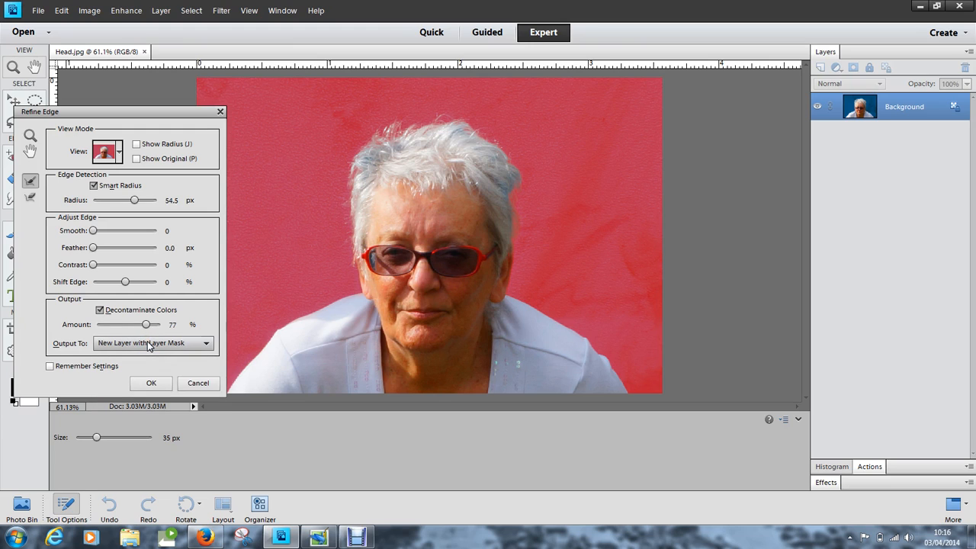
left_click(50, 367)
left_click(151, 384)
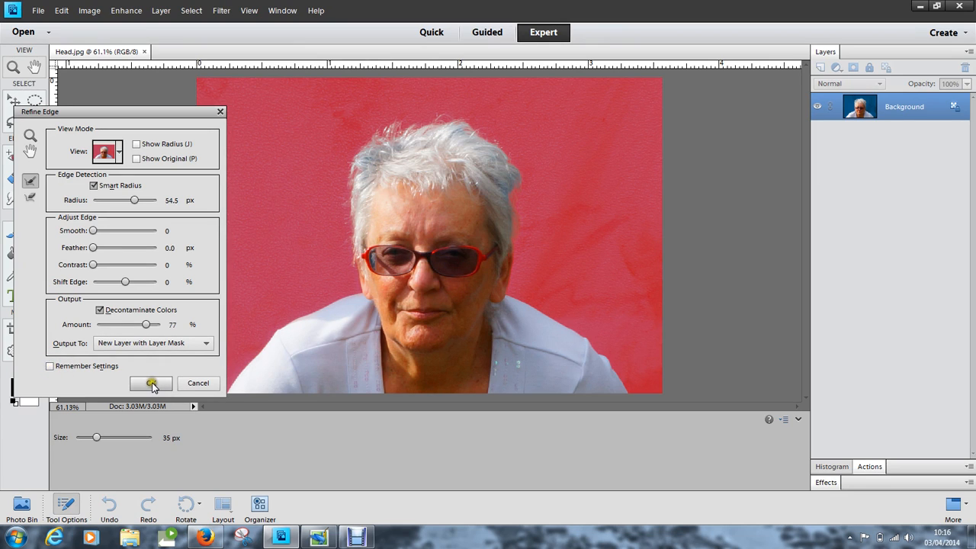
left_click(152, 383)
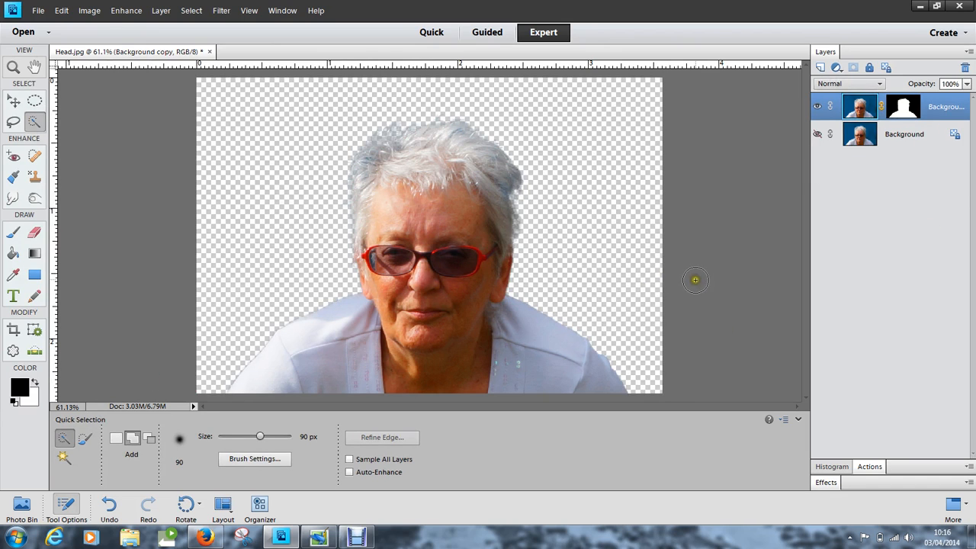
- Defringe the masked cutout layer with a width of 1 pixel
scroll(695, 279, "up", 2)
scroll(696, 279, "up", 1)
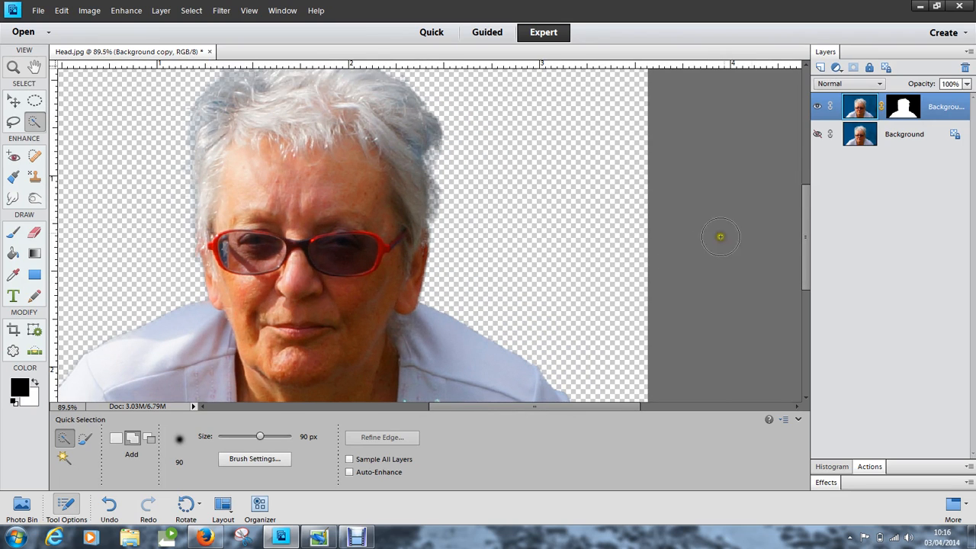
left_click_drag(512, 409, 491, 407)
mouse_move(807, 226)
left_mouse_down()
mouse_move(808, 199)
mouse_move(808, 218)
left_mouse_up()
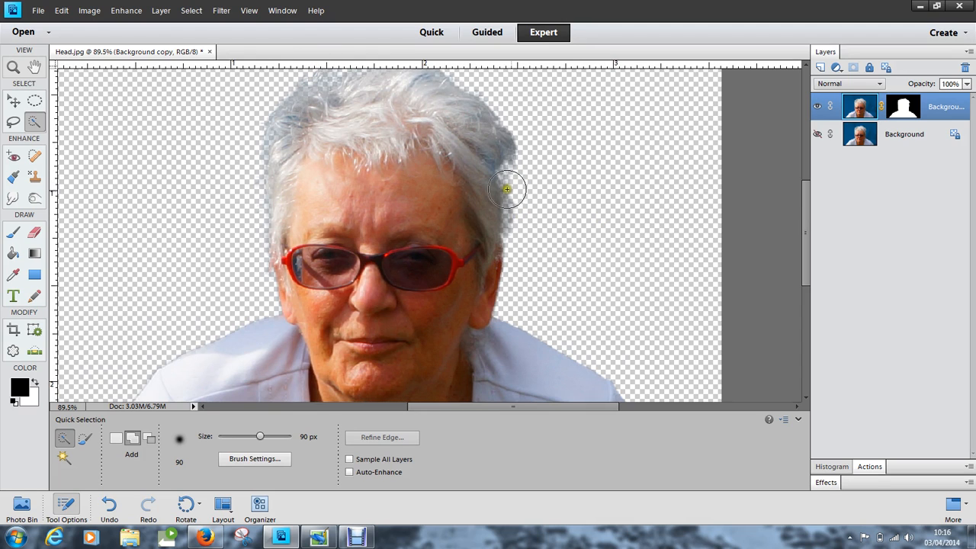
scroll(806, 202, "up", 2)
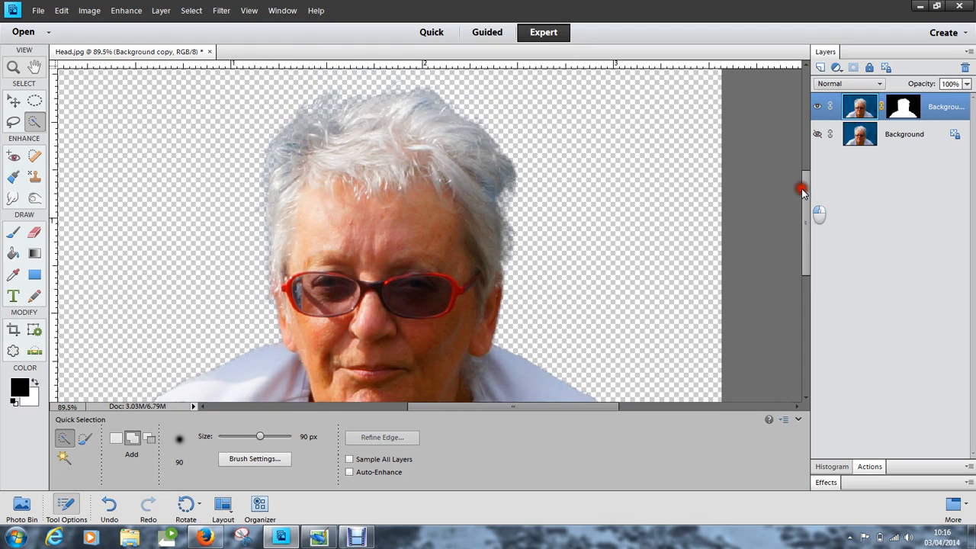
left_click(128, 12)
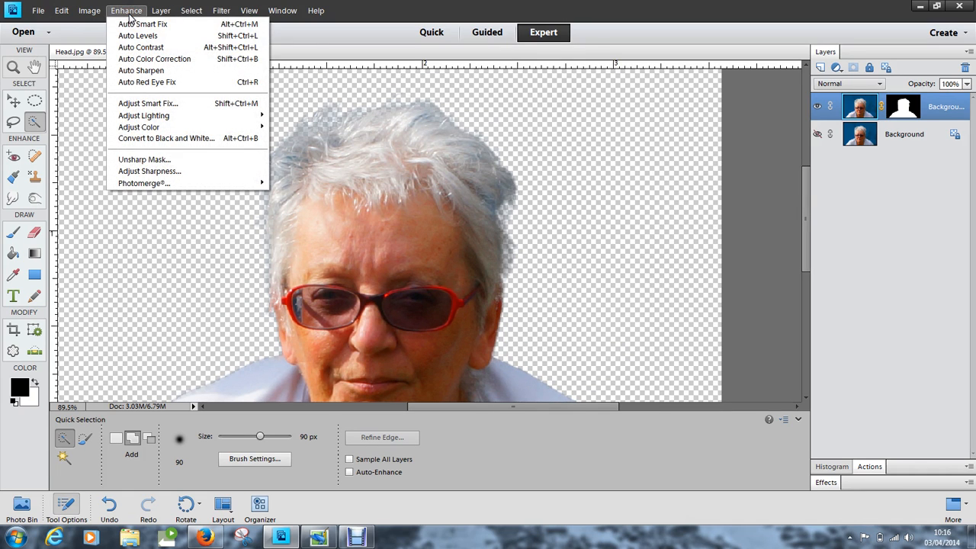
mouse_move(127, 128)
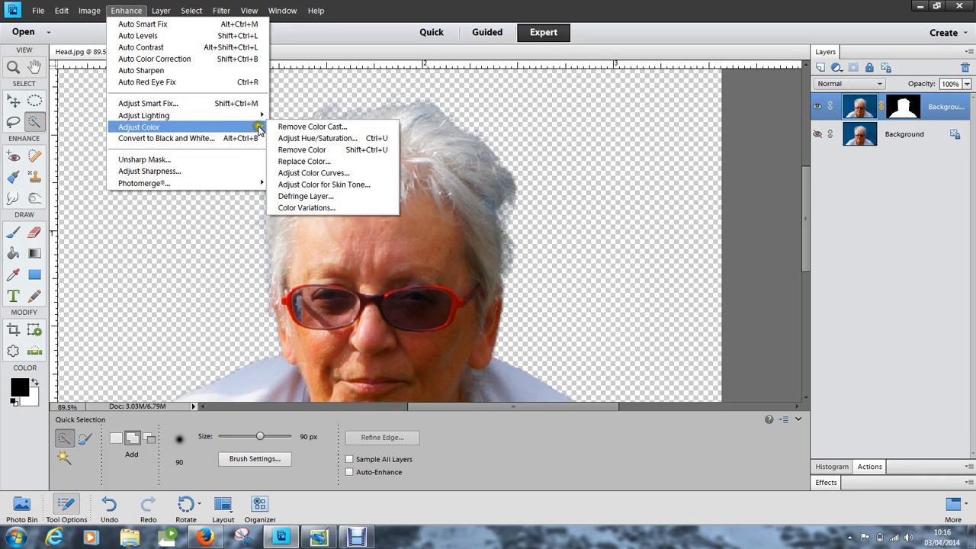
left_click(291, 197)
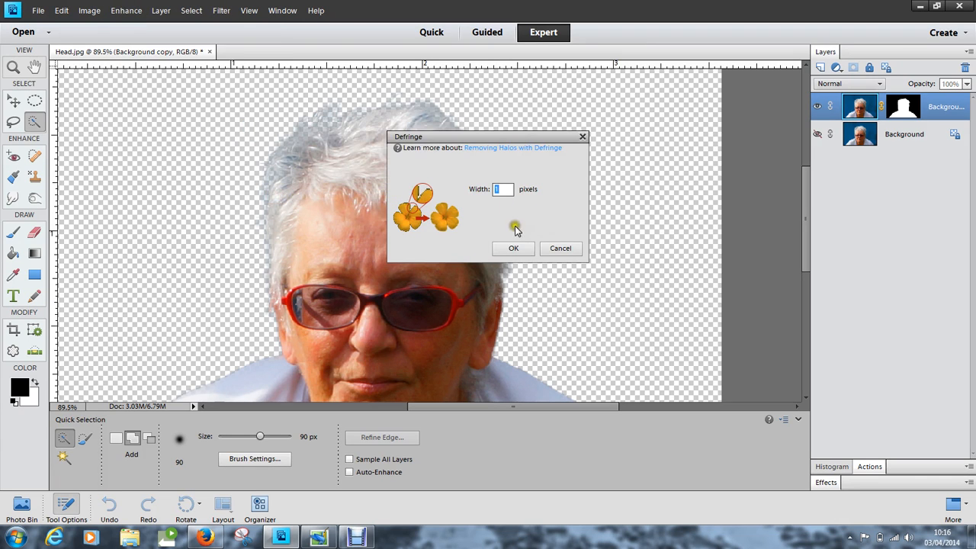
left_click(494, 189)
left_click(514, 248)
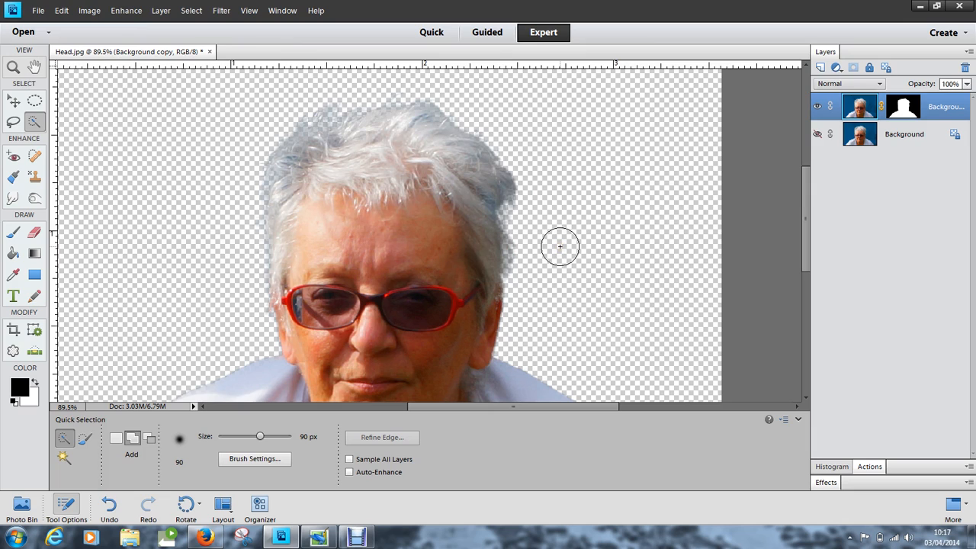
- Apply Defringe to the cutout layer a second time
left_click(126, 11)
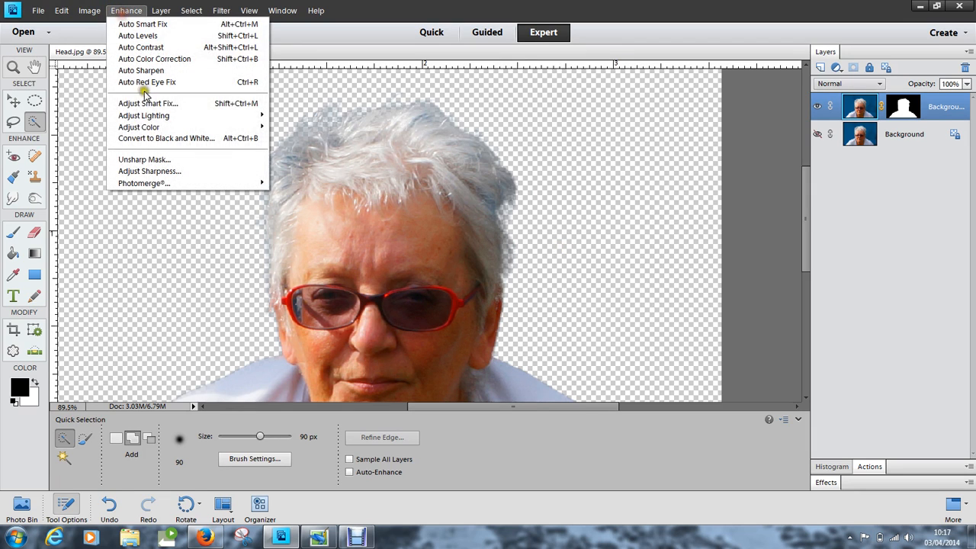
mouse_move(250, 128)
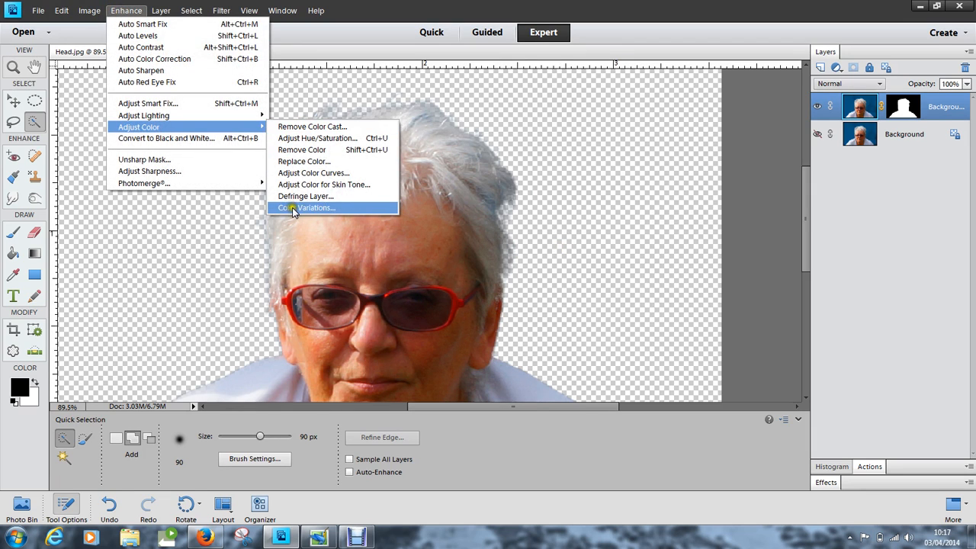
left_click(308, 197)
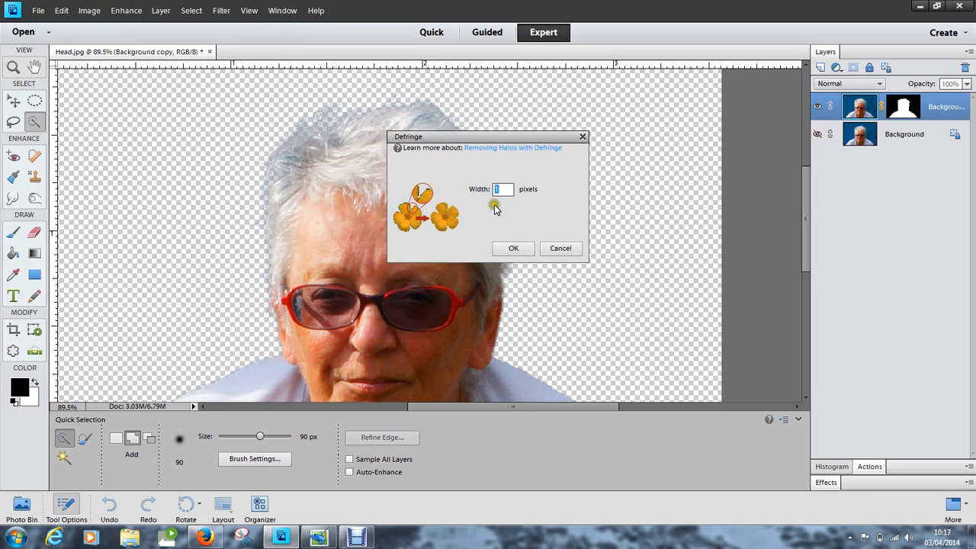
left_click_drag(504, 189, 491, 193)
left_click(513, 249)
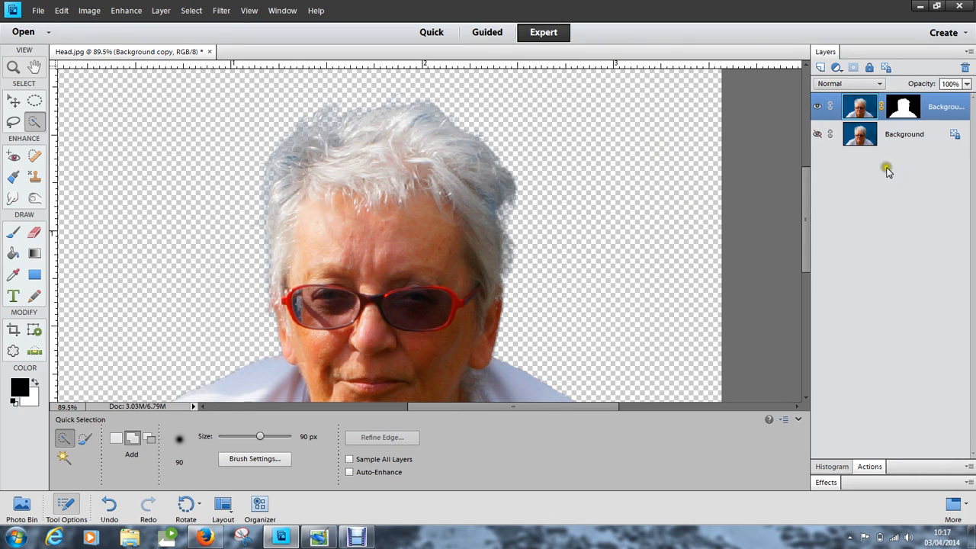
- Remove the layer mask from the Background copy layer, applying it to the layer
left_click(901, 110)
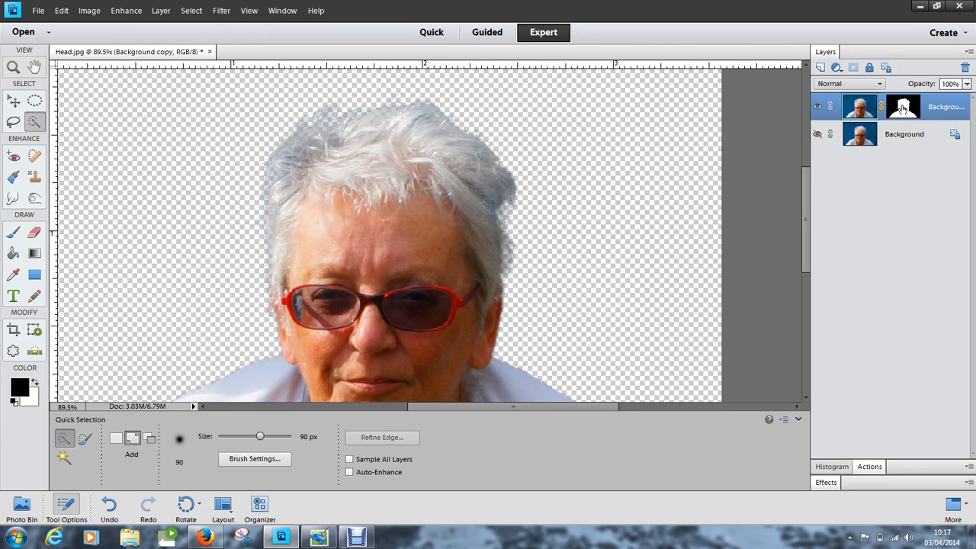
left_click_drag(900, 110, 966, 67)
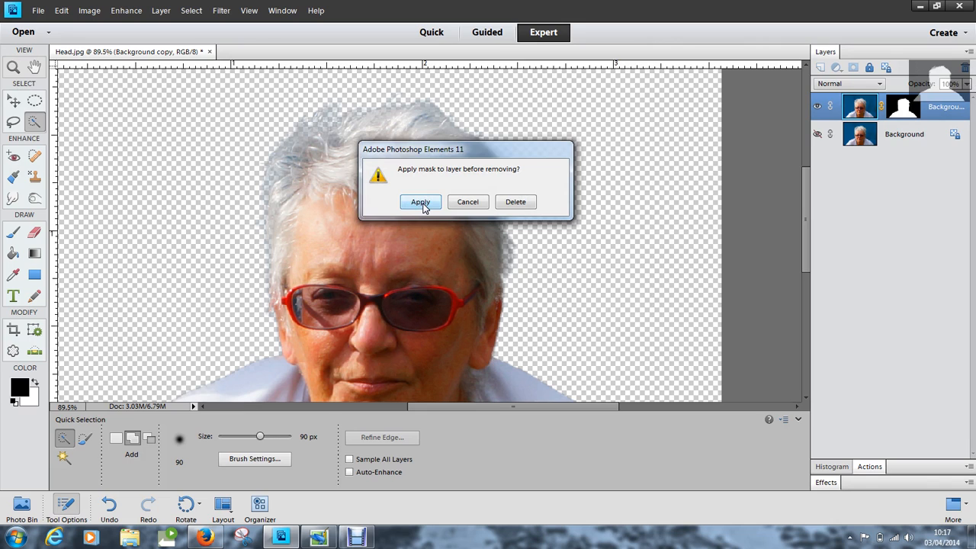
left_click(421, 202)
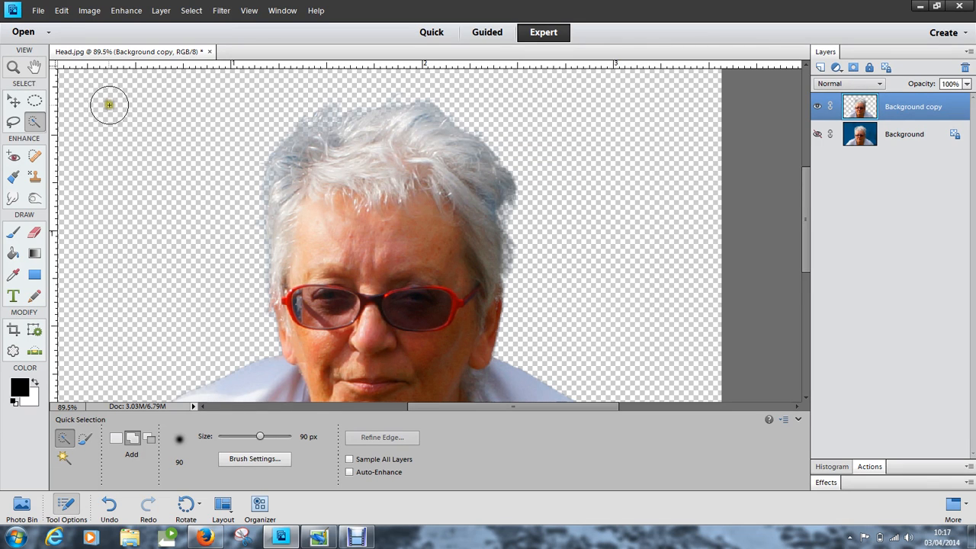
- Open the Wall 2 image from the Selections folder, with the Move tool active
left_click(17, 102)
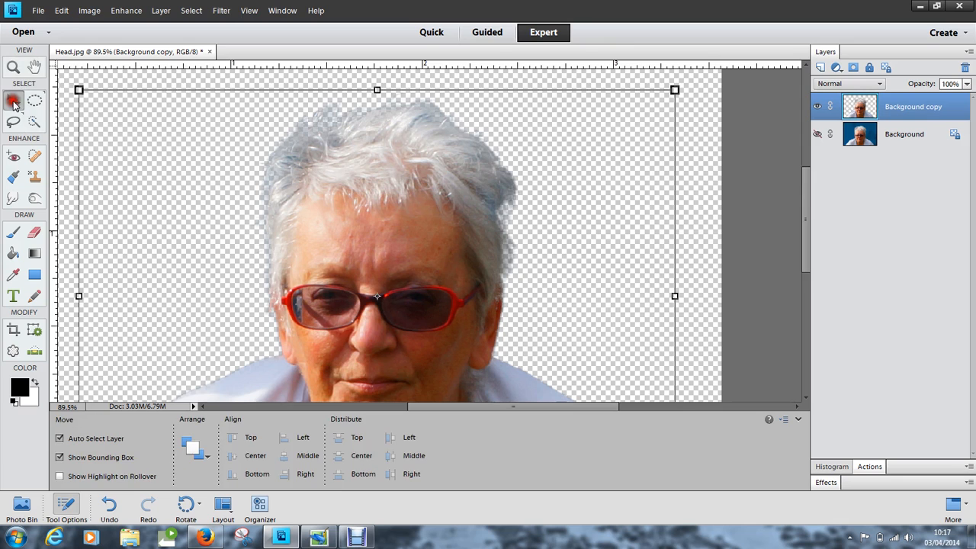
left_click(23, 32)
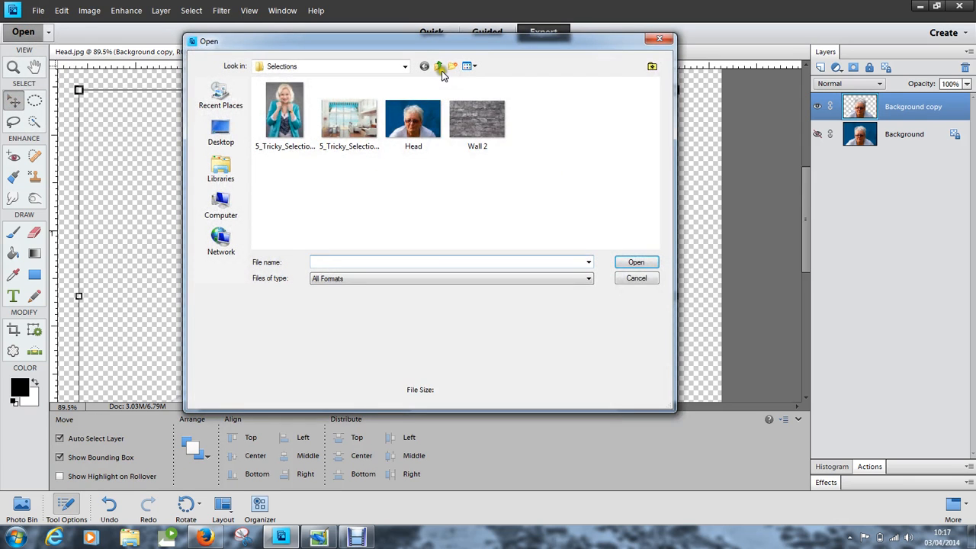
double_click(479, 119)
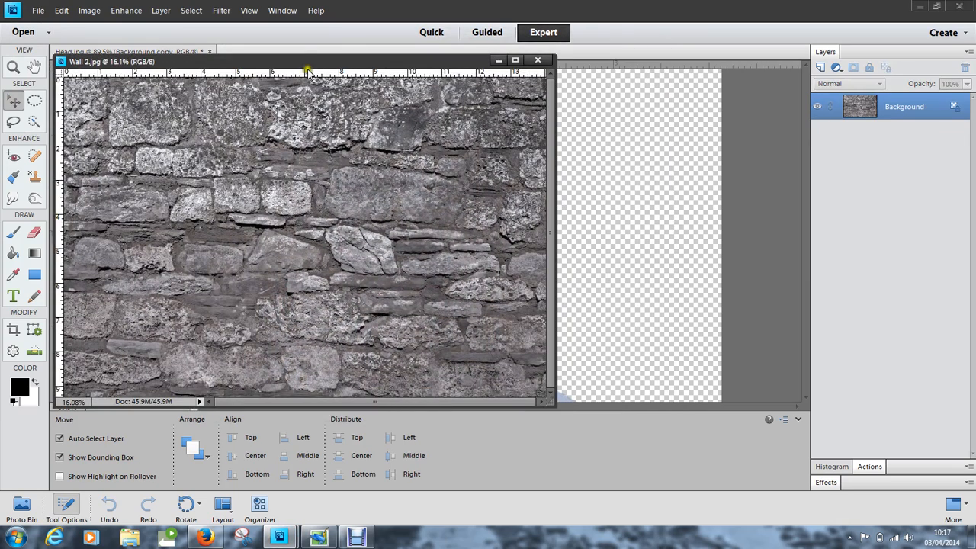
- Arrange Wall 2.jpg and Head.jpg as separate floating windows and copy the cutout layer onto the stone wall image
left_click_drag(306, 66, 488, 88)
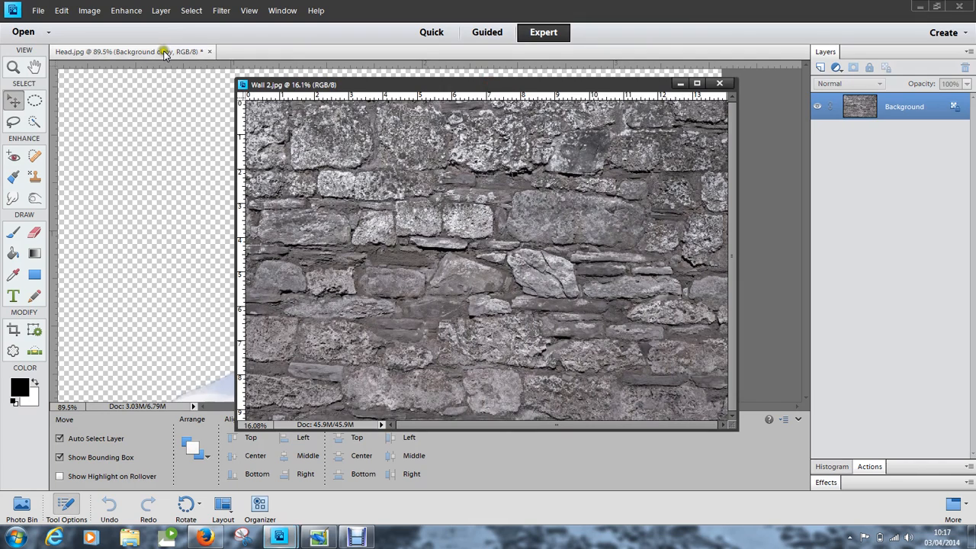
left_click_drag(149, 56, 170, 77)
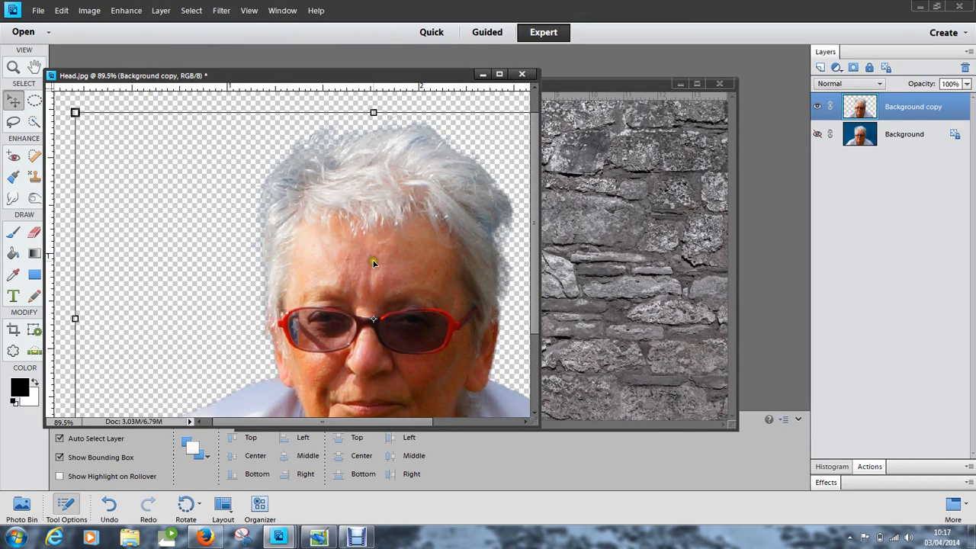
left_click_drag(374, 263, 617, 261)
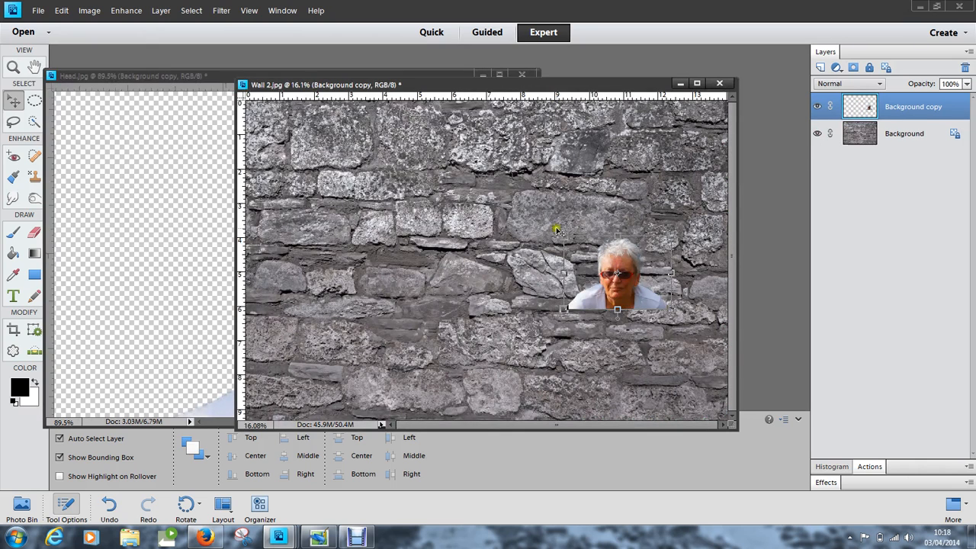
- Close Head.jpg without saving its changes
left_click(216, 77)
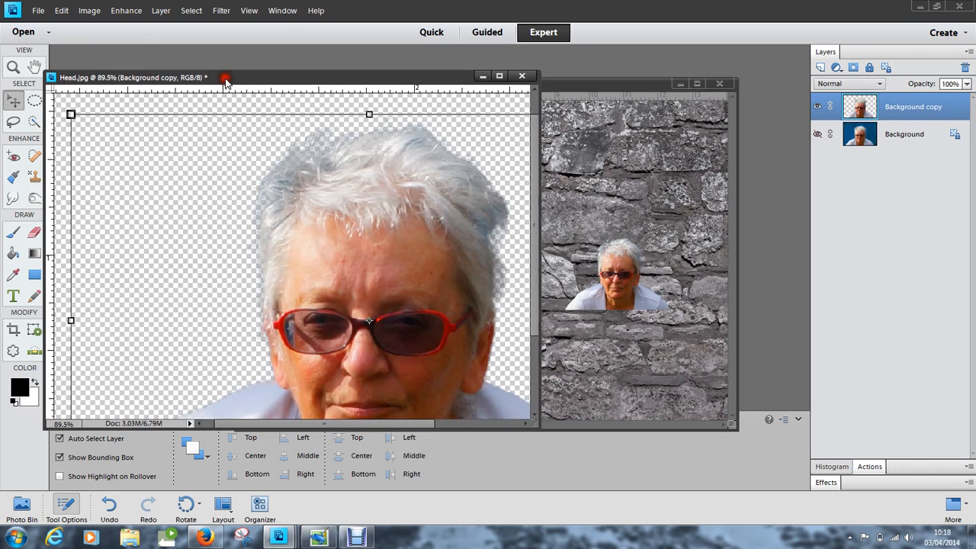
left_click(521, 77)
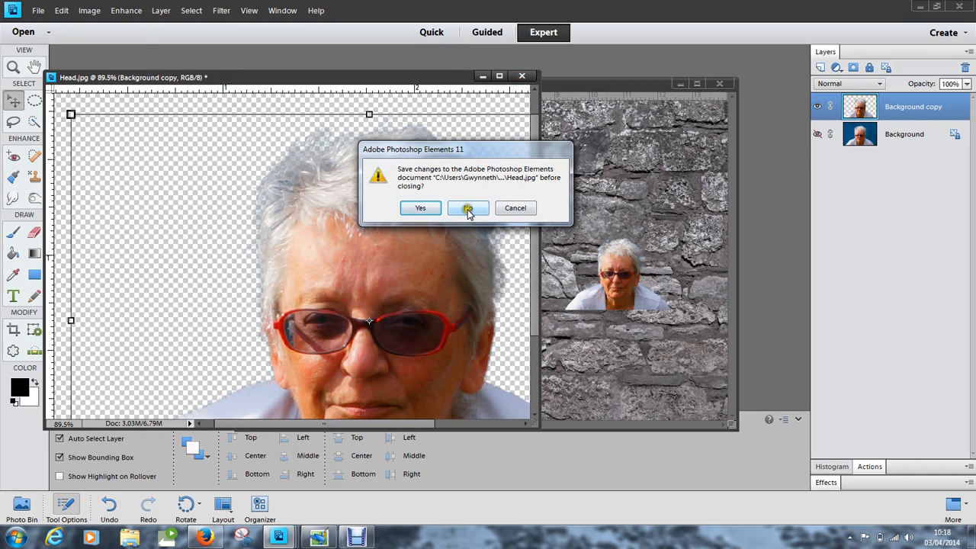
left_click(467, 208)
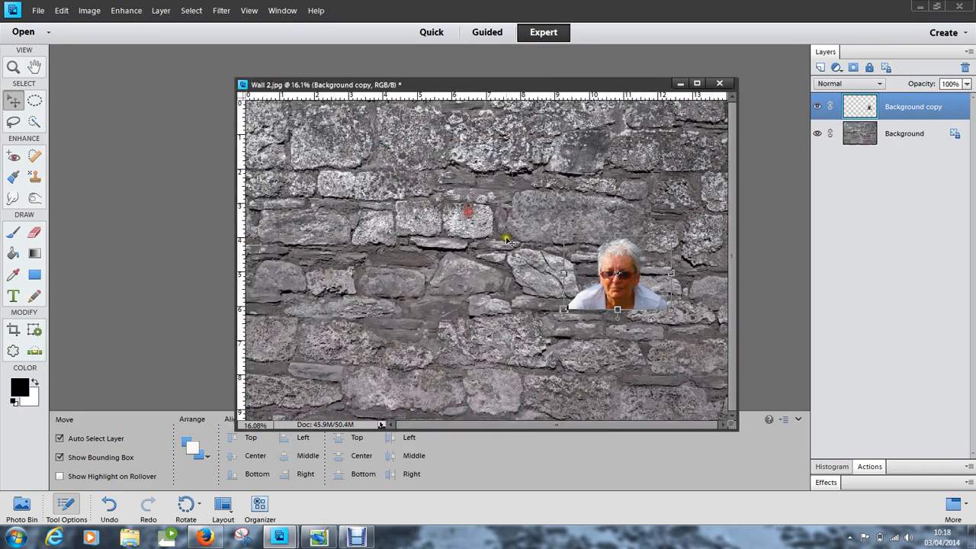
- Move the cutout towards the middle of the wall and scale it to 314.24% width and 342.72% height, reaching the image's lower edge
left_click_drag(623, 276, 468, 227)
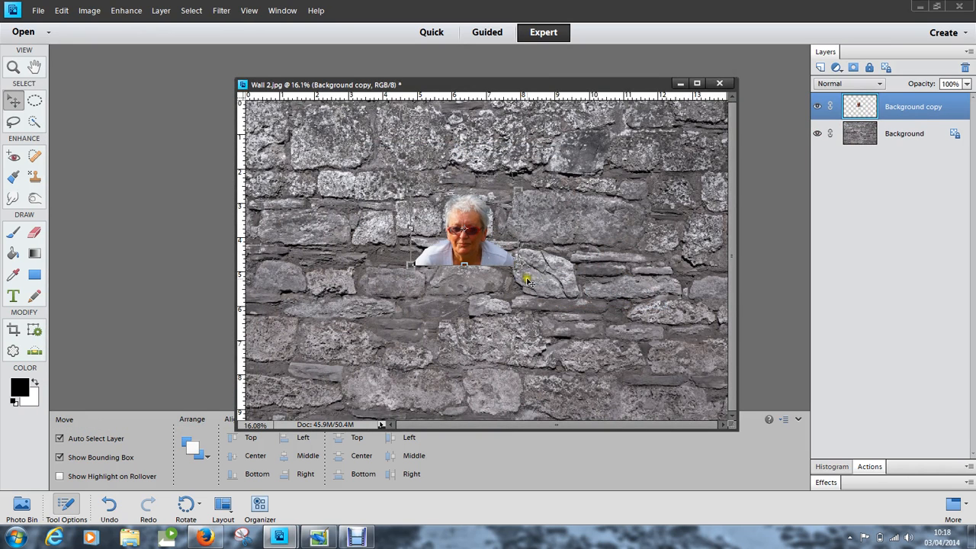
left_click_drag(515, 268, 585, 295)
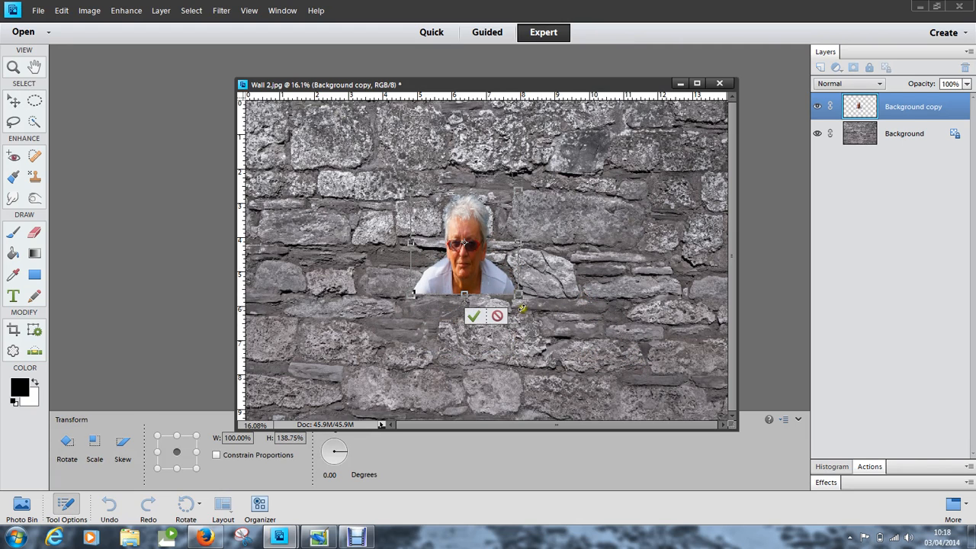
left_click_drag(521, 293, 671, 404)
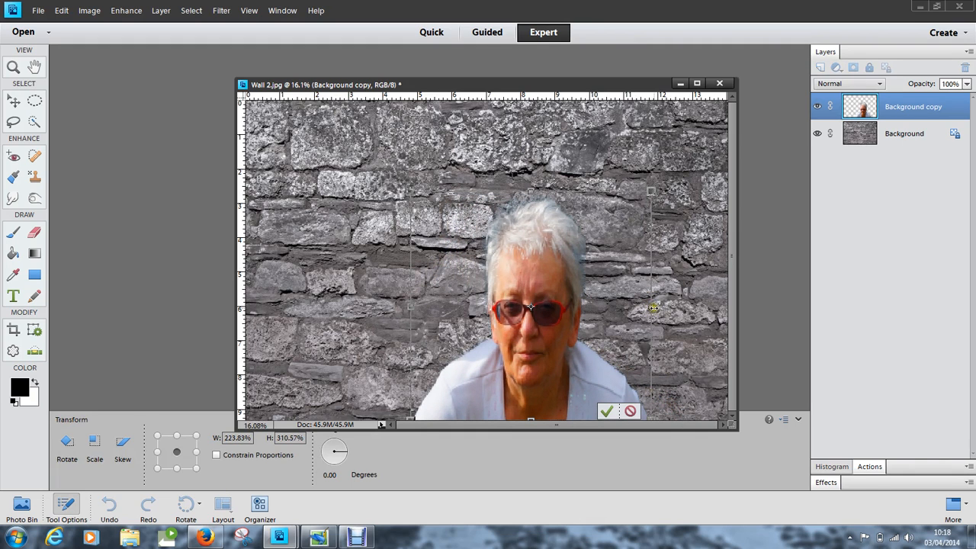
left_click_drag(653, 307, 690, 310)
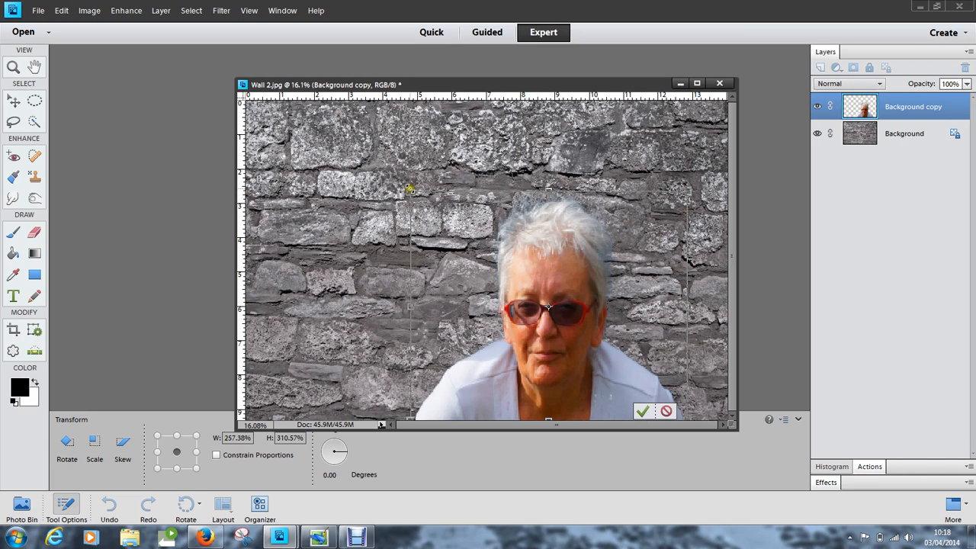
left_click_drag(409, 189, 348, 165)
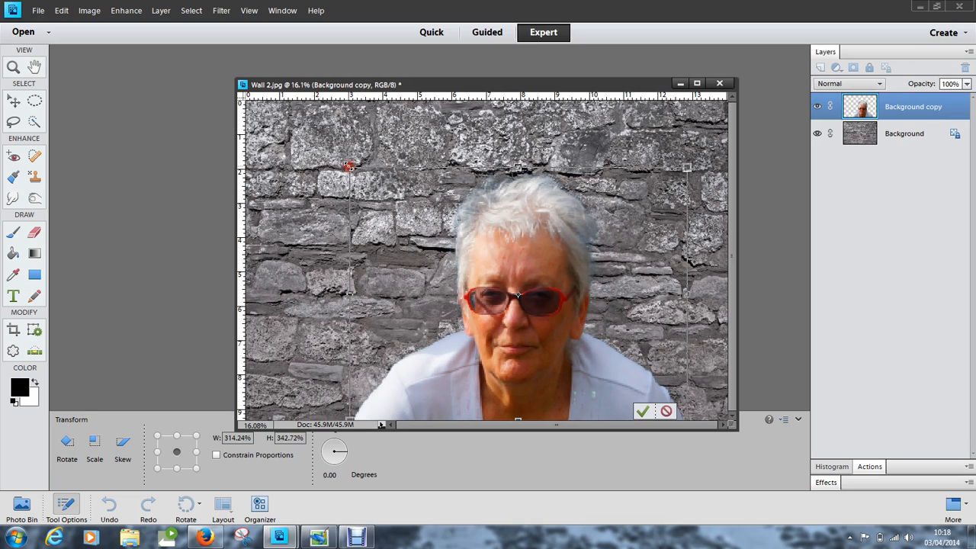
left_click(644, 412)
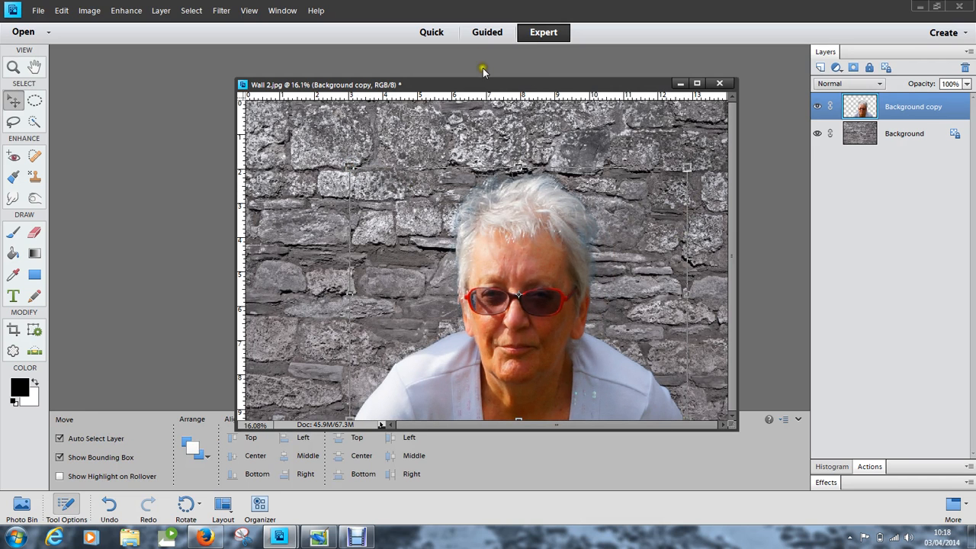
- Dock the floating Wall 2.jpg window and nudge the cutout slightly to the right and up against the wall
left_click_drag(495, 87, 487, 50)
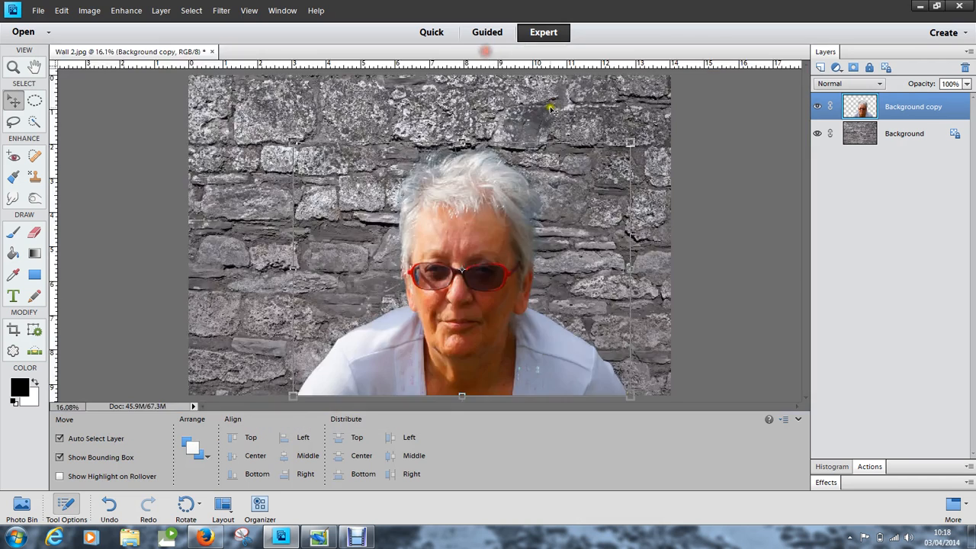
scroll(687, 215, "up", 3)
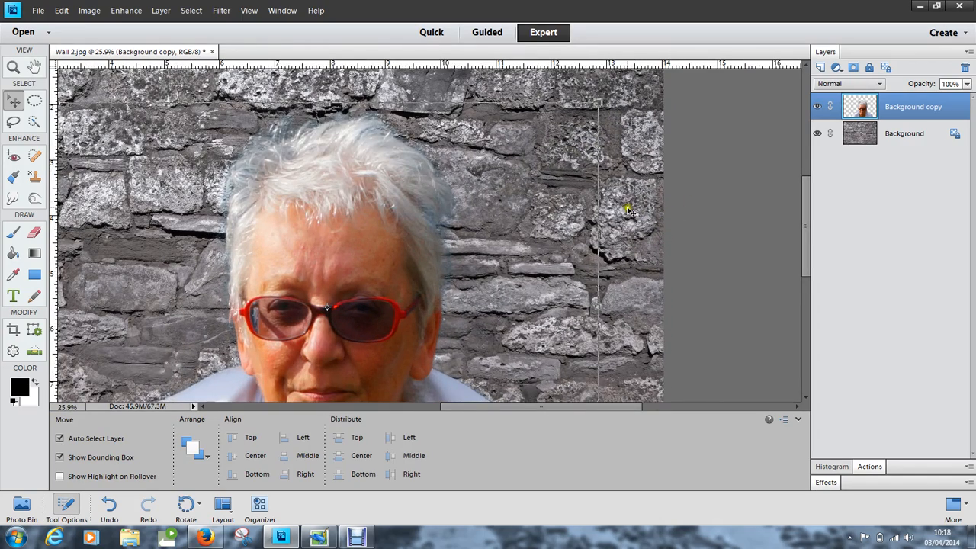
scroll(625, 204, "up", 1)
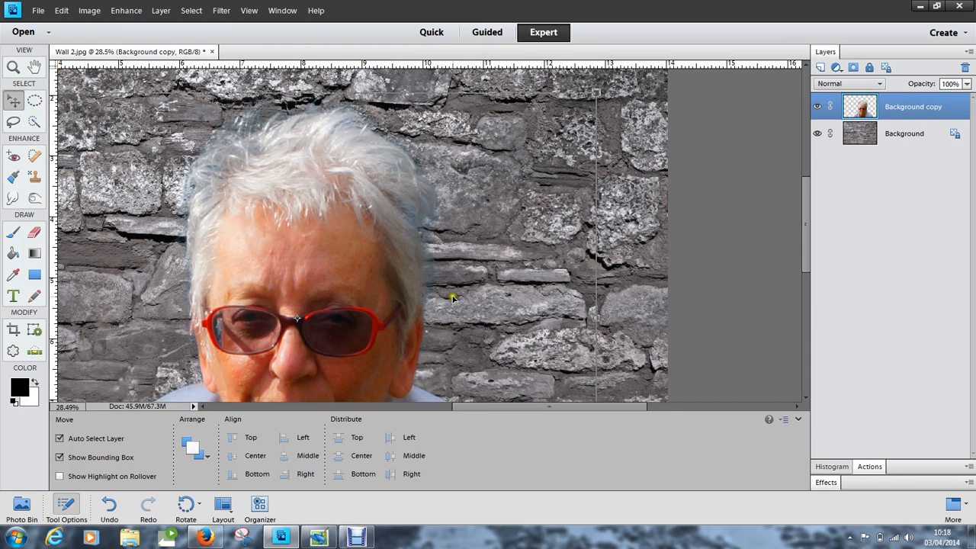
mouse_move(287, 243)
left_mouse_down()
mouse_move(338, 244)
mouse_move(289, 240)
mouse_move(297, 240)
left_mouse_up()
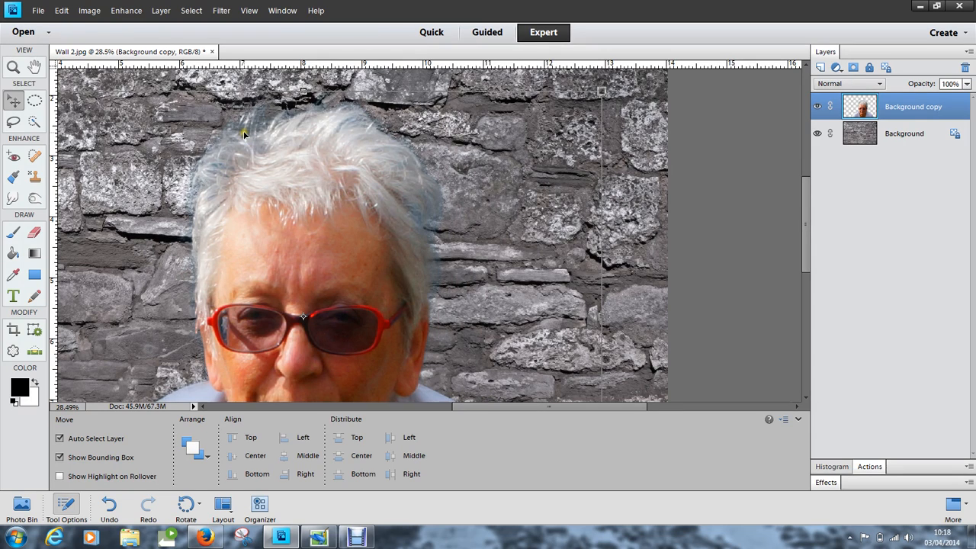
scroll(645, 253, "down", 5)
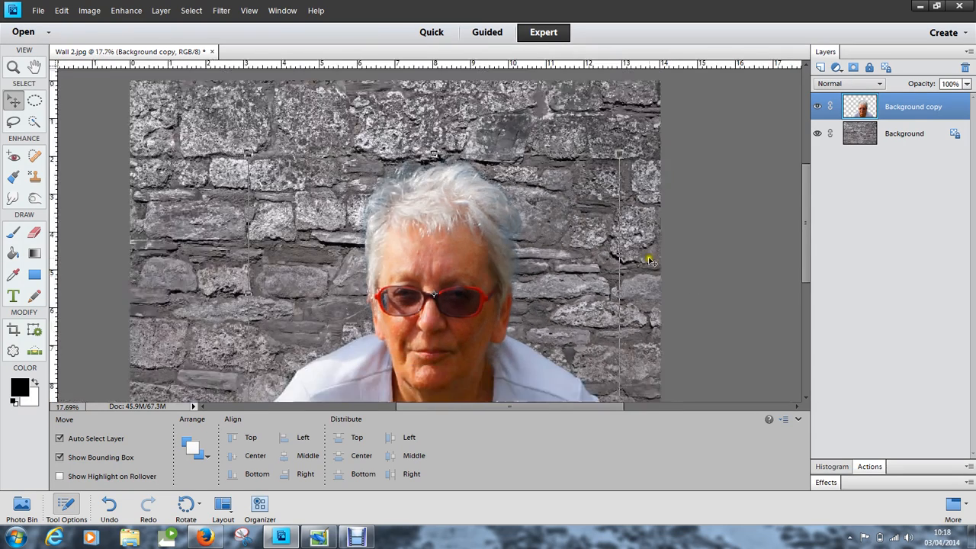
left_click(651, 251)
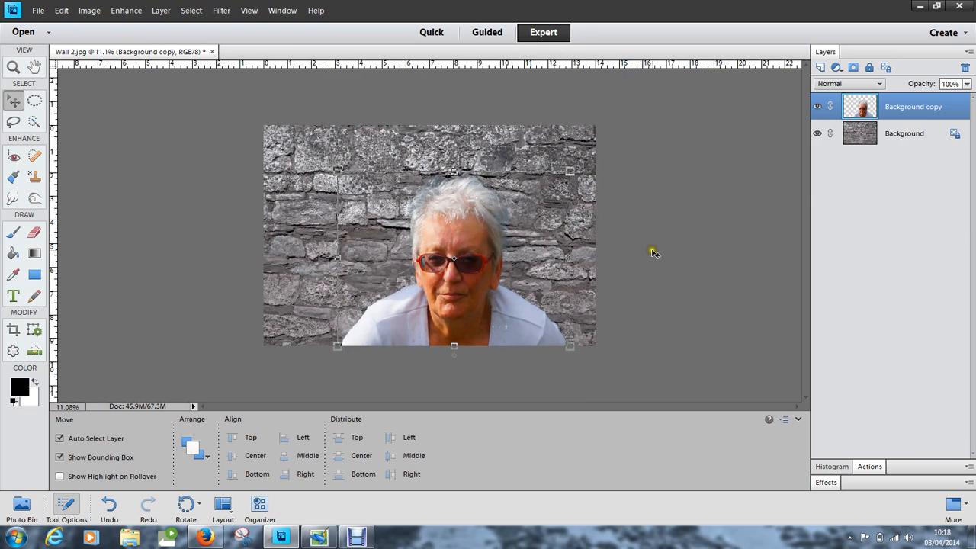